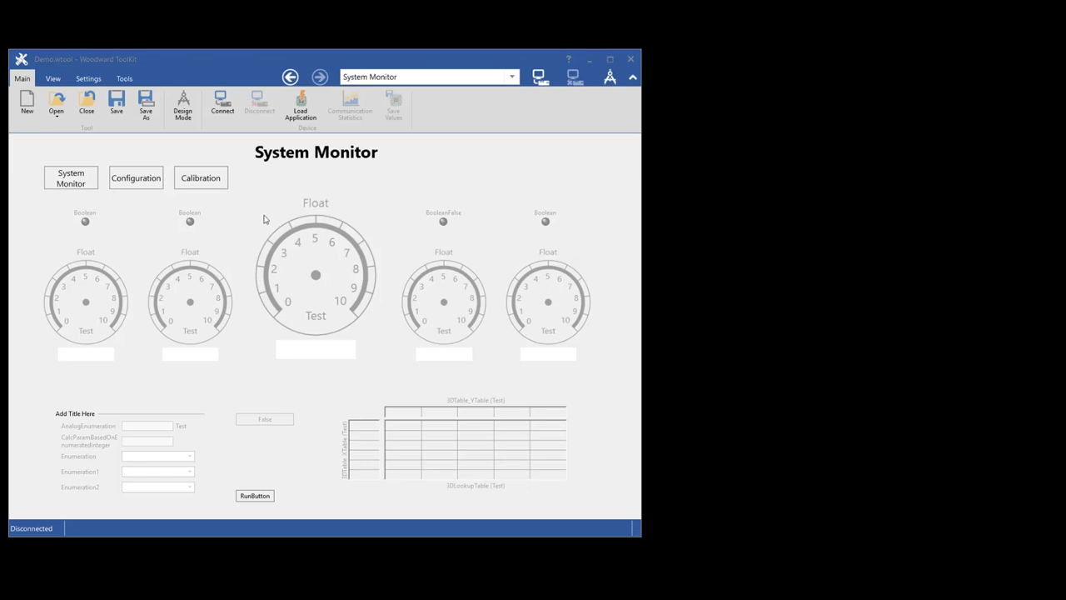
Open the search tool and search the Current View / Editor for "tion".
left_click(125, 79)
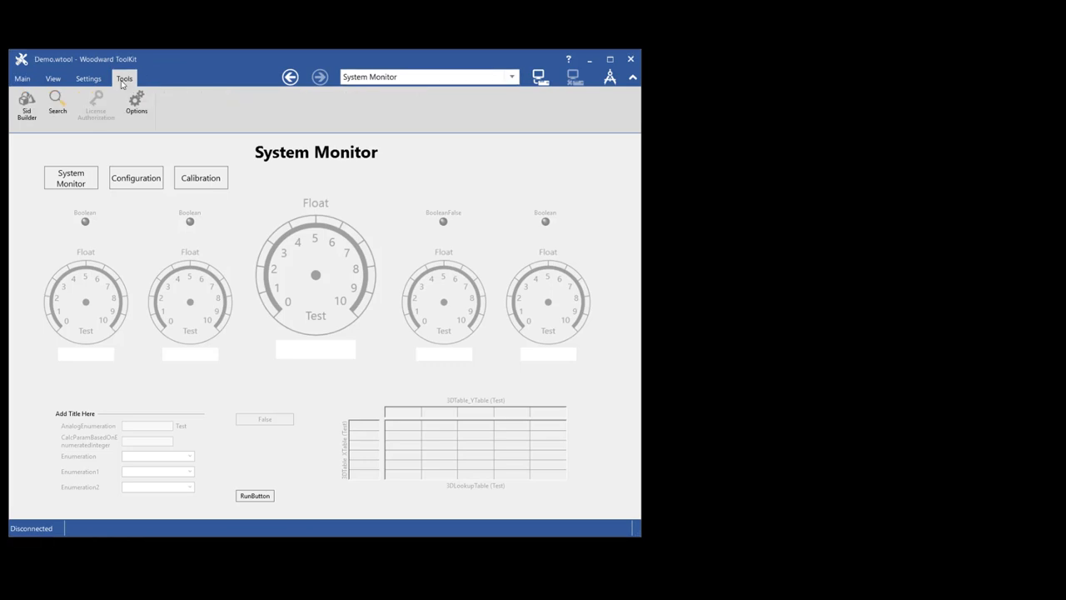
left_click(56, 103)
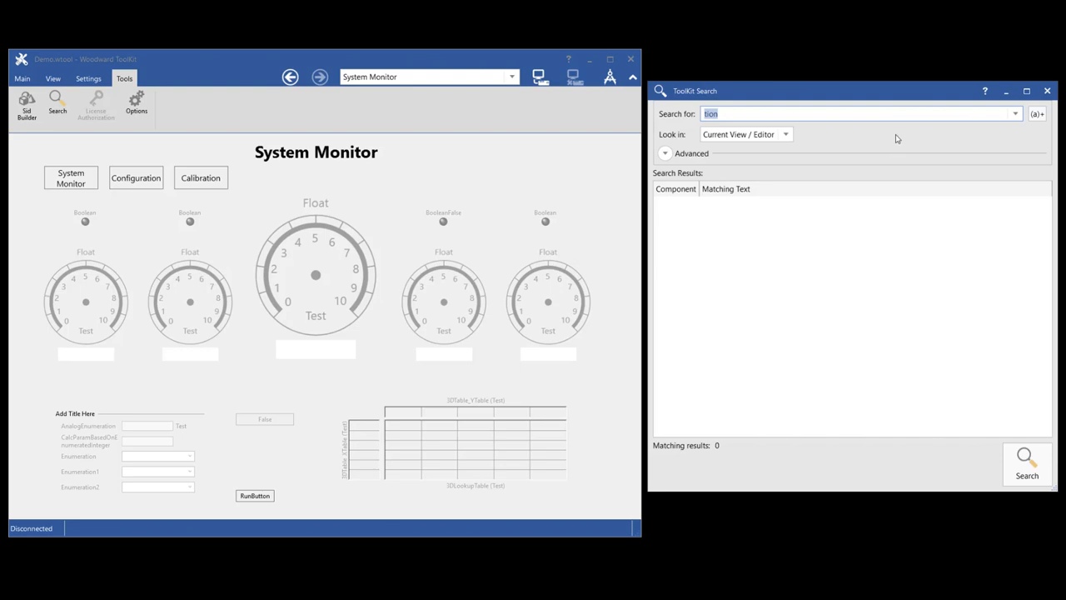
left_click(1017, 114)
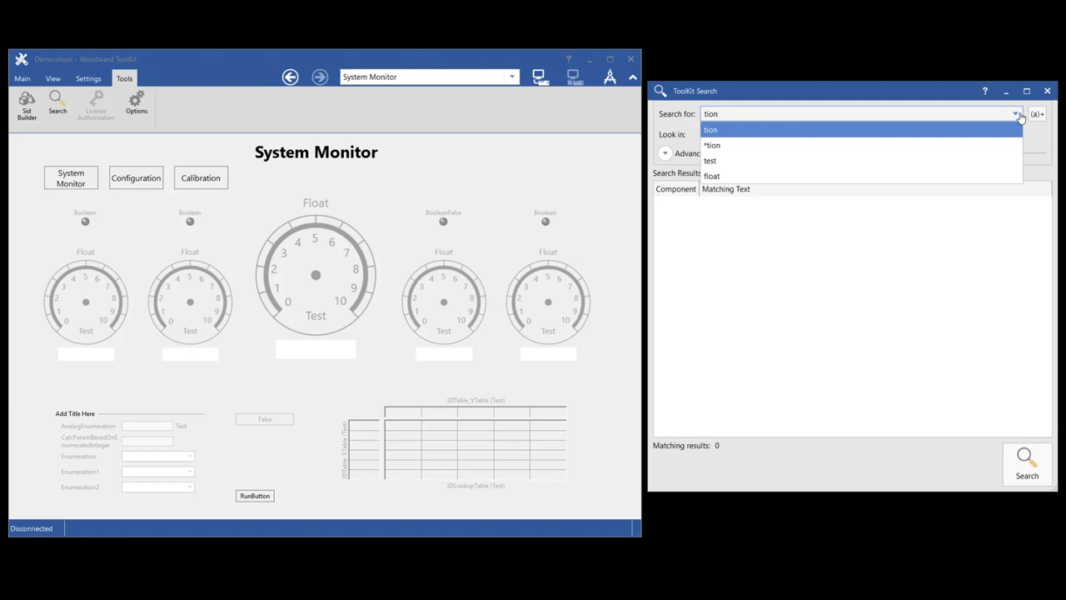
left_click(1020, 117)
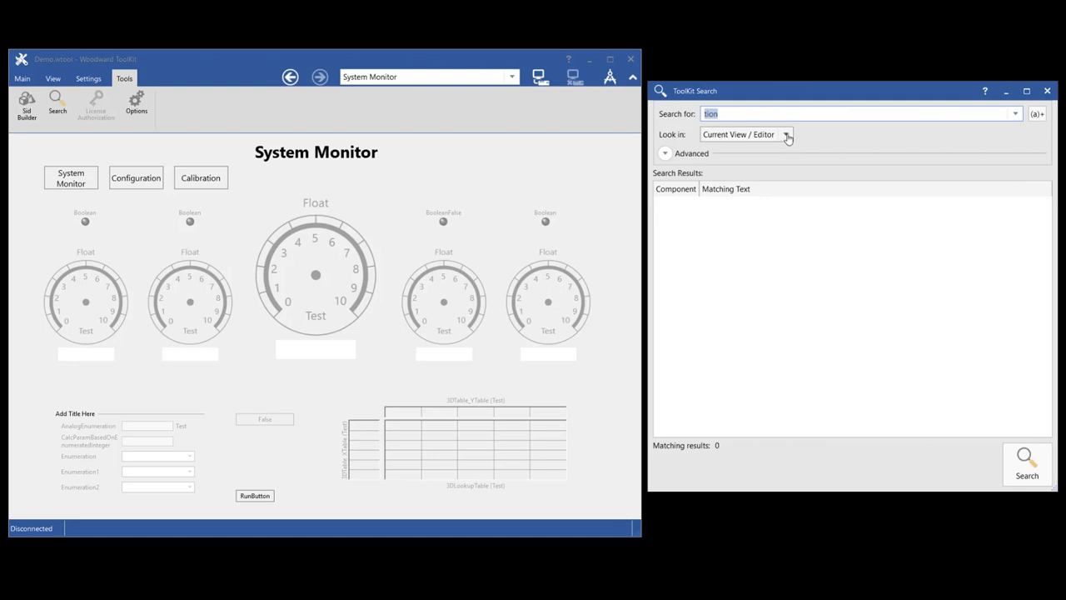
left_click(786, 135)
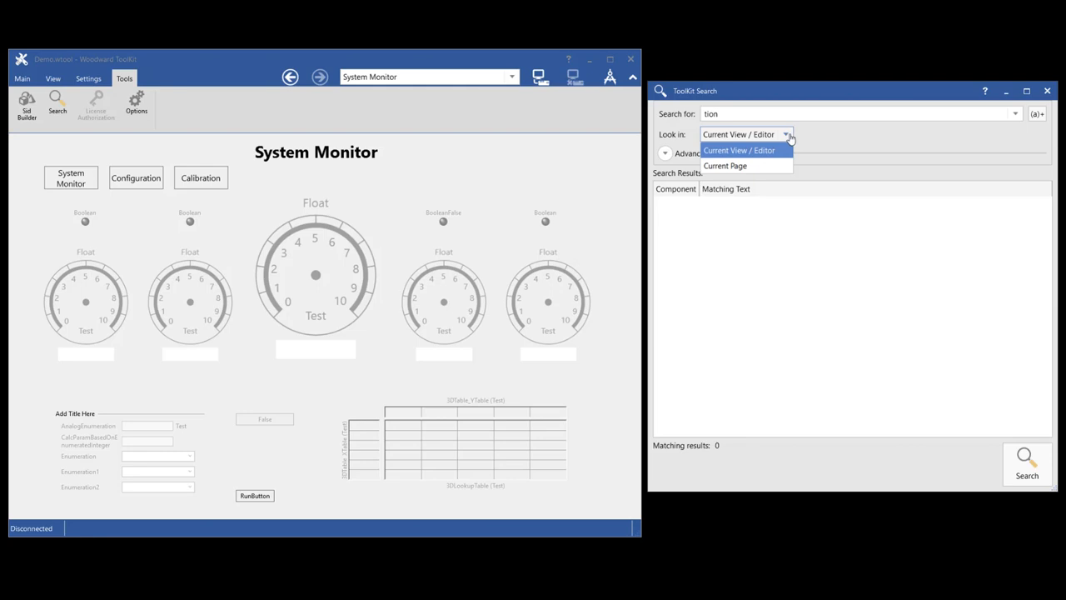
left_click(790, 138)
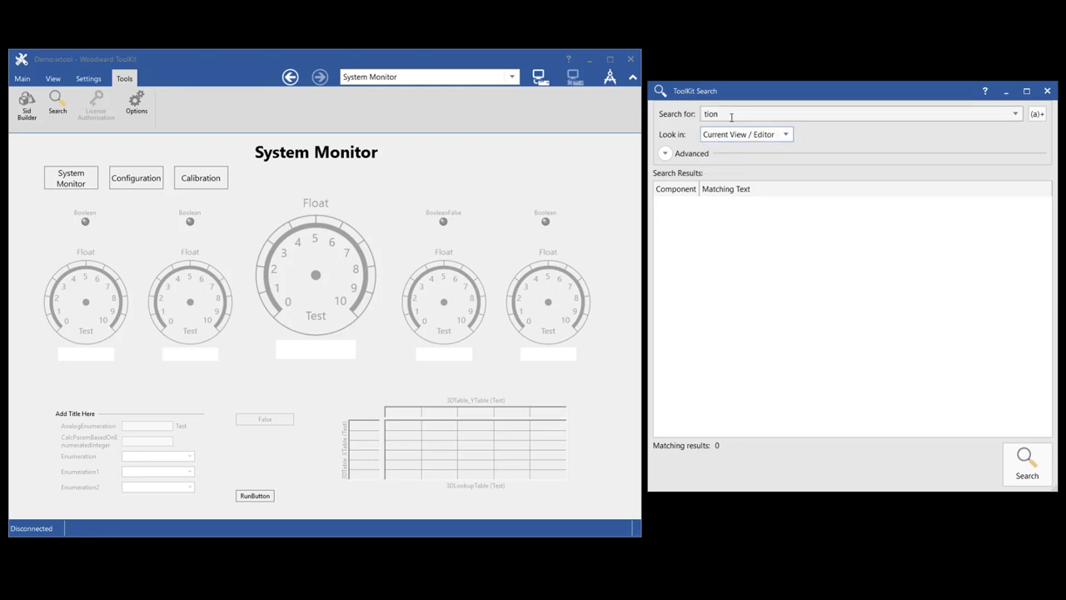
left_click(1023, 467)
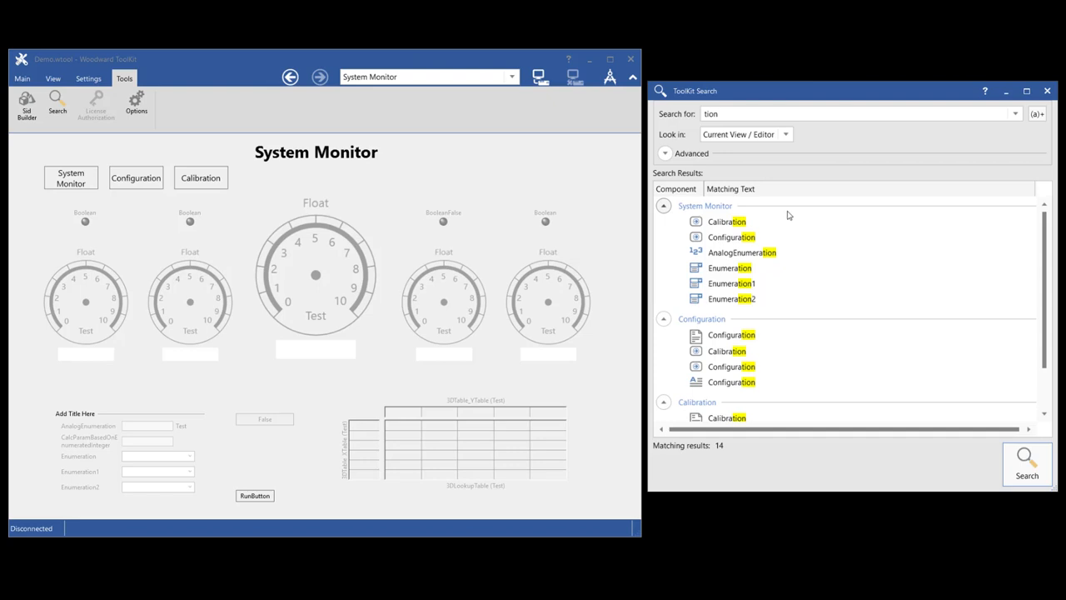
Review the matches, highlight the System Monitor group's Calibration result on its page, and select the Calibration result in the Configuration group.
scroll(787, 215, "down", 3)
scroll(787, 216, "up", 3)
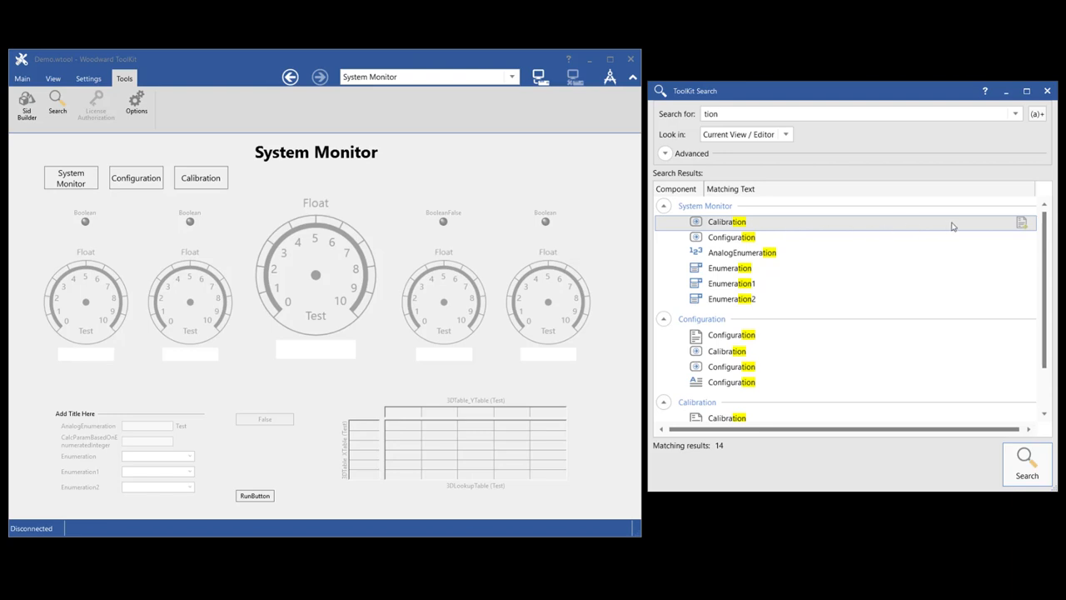
left_click(1021, 224)
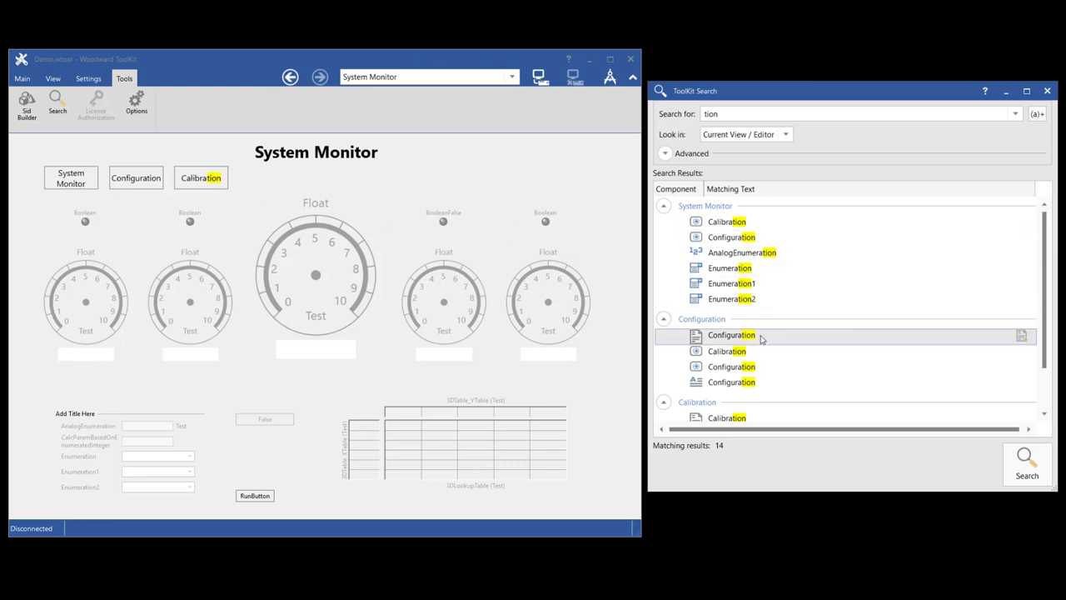
left_click(721, 354)
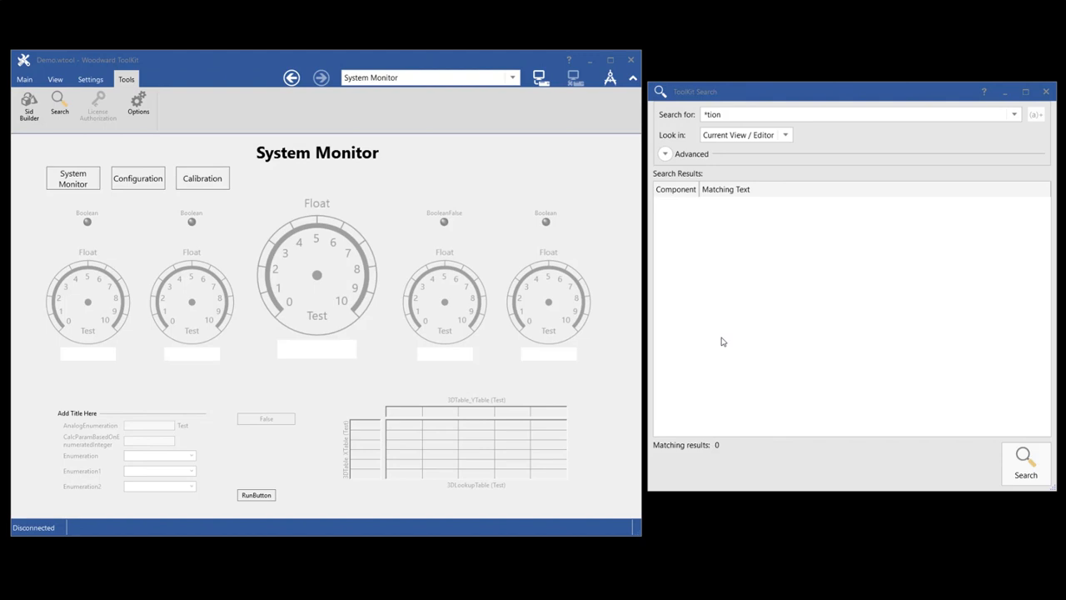
Expand the advanced search options and try including only selected properties before restoring all text properties.
left_click(666, 154)
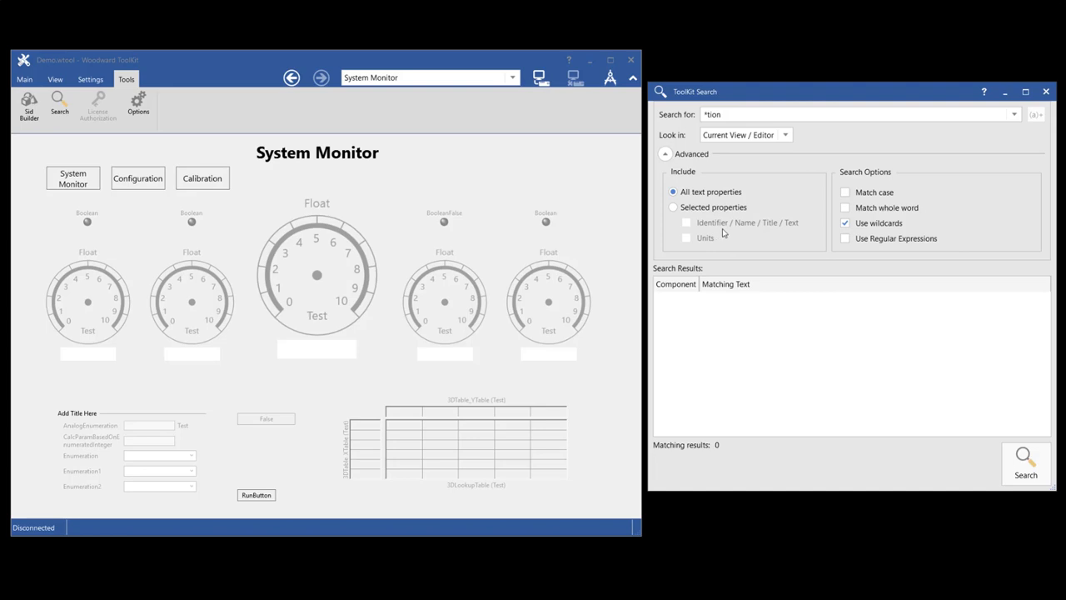
left_click(673, 206)
left_click(675, 192)
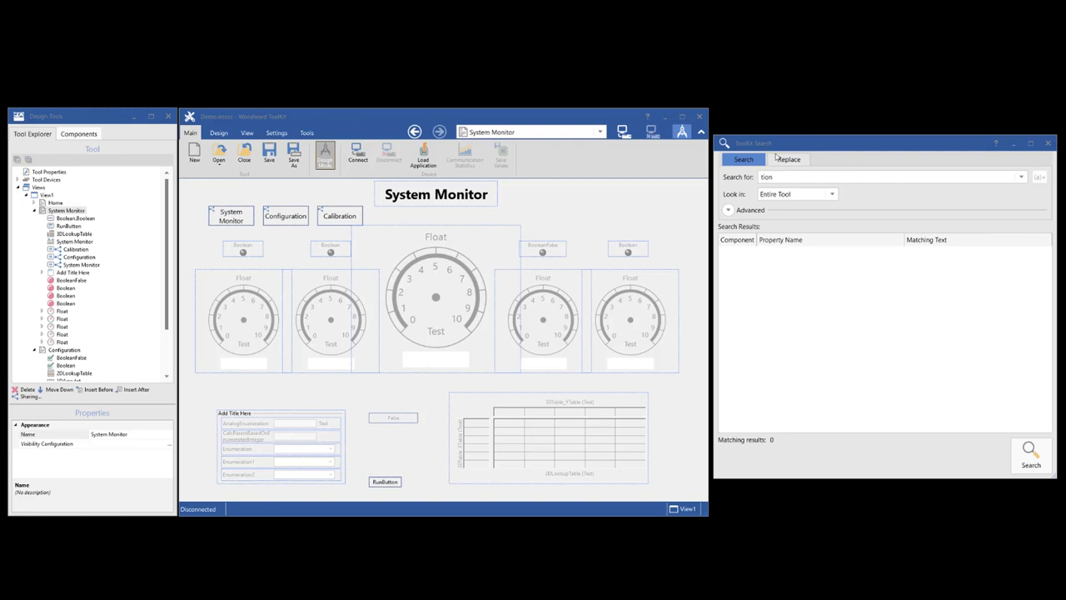
Check the available search scopes and advanced options in design mode, and search the Entire Tool for "tion".
left_click(833, 195)
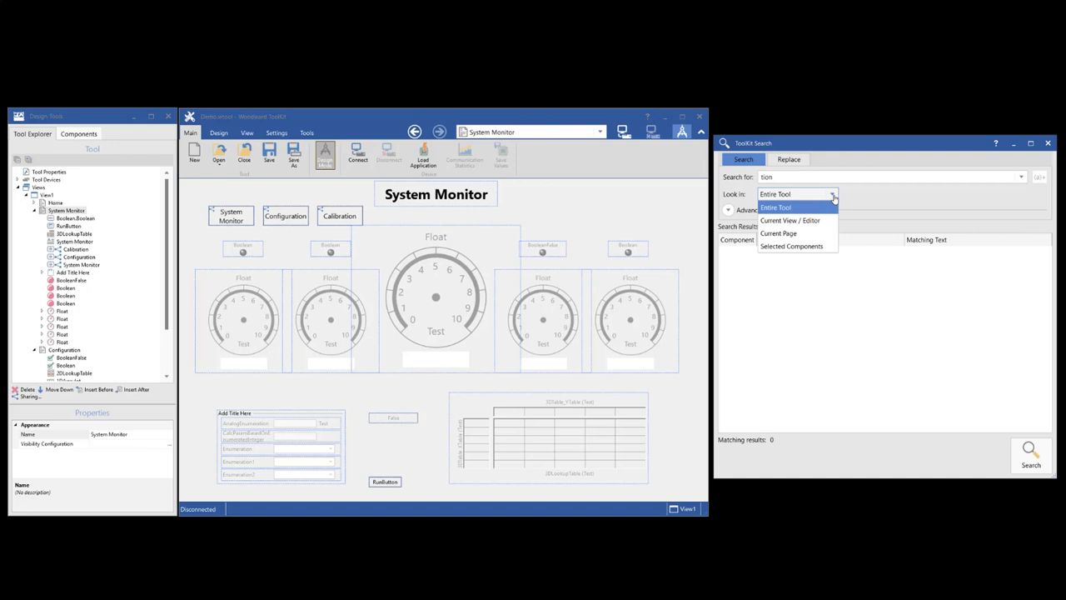
left_click(832, 194)
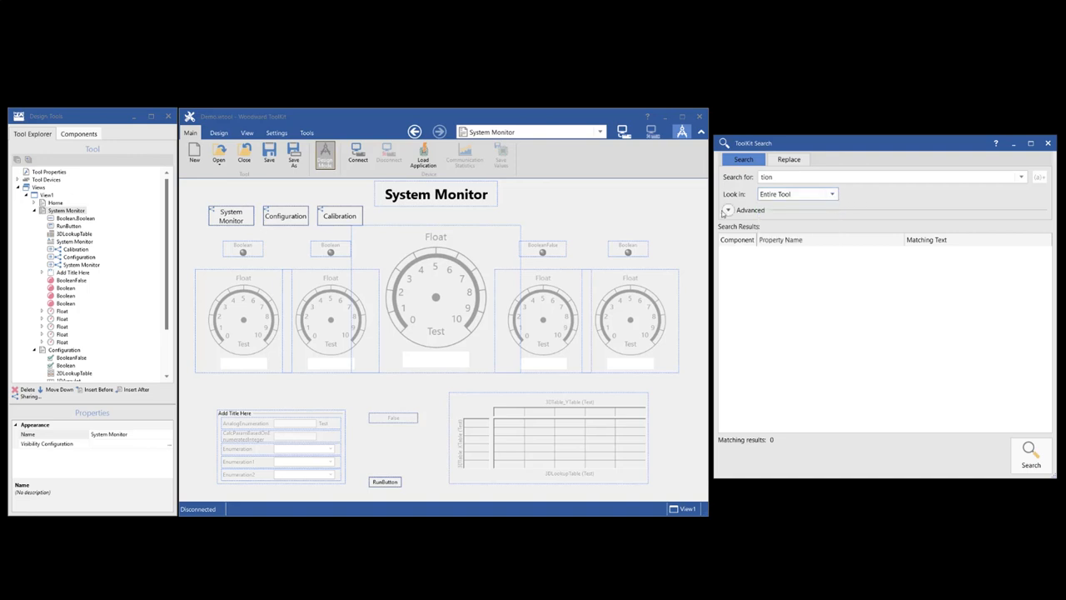
left_click(729, 210)
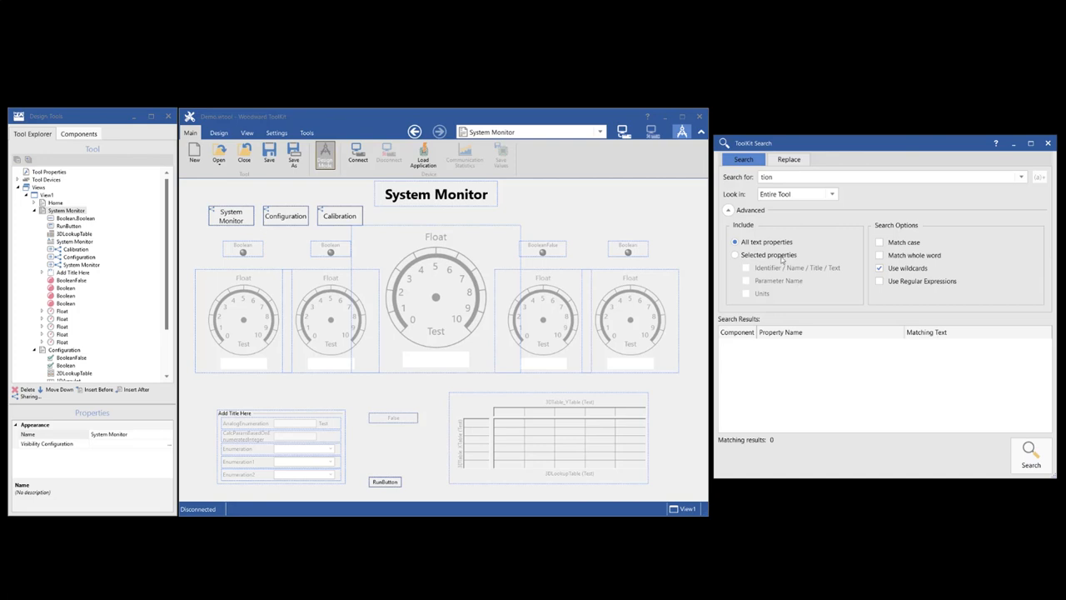
left_click(728, 212)
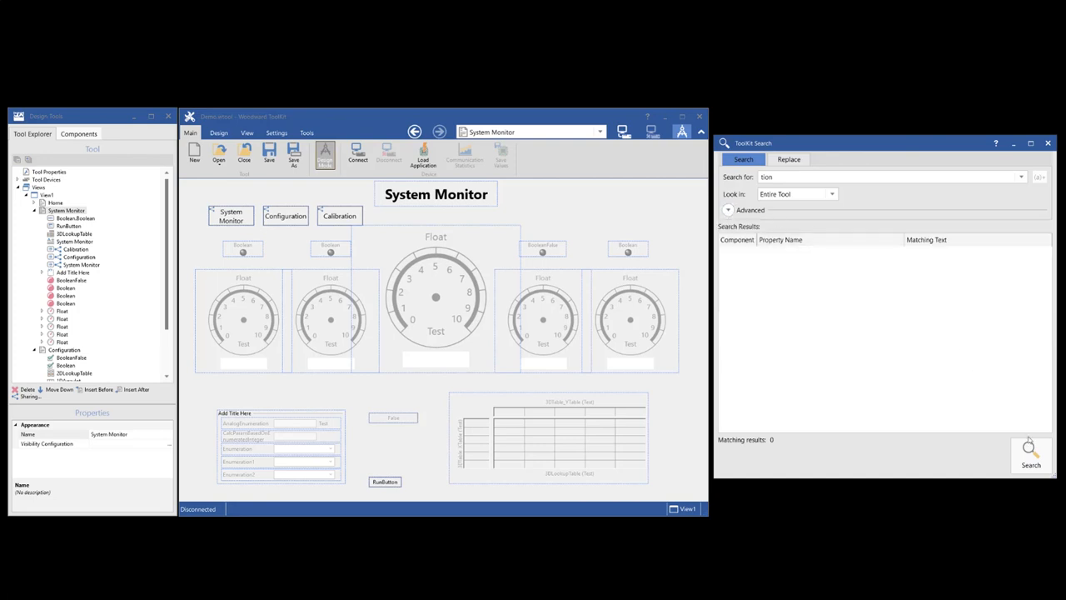
left_click(1032, 463)
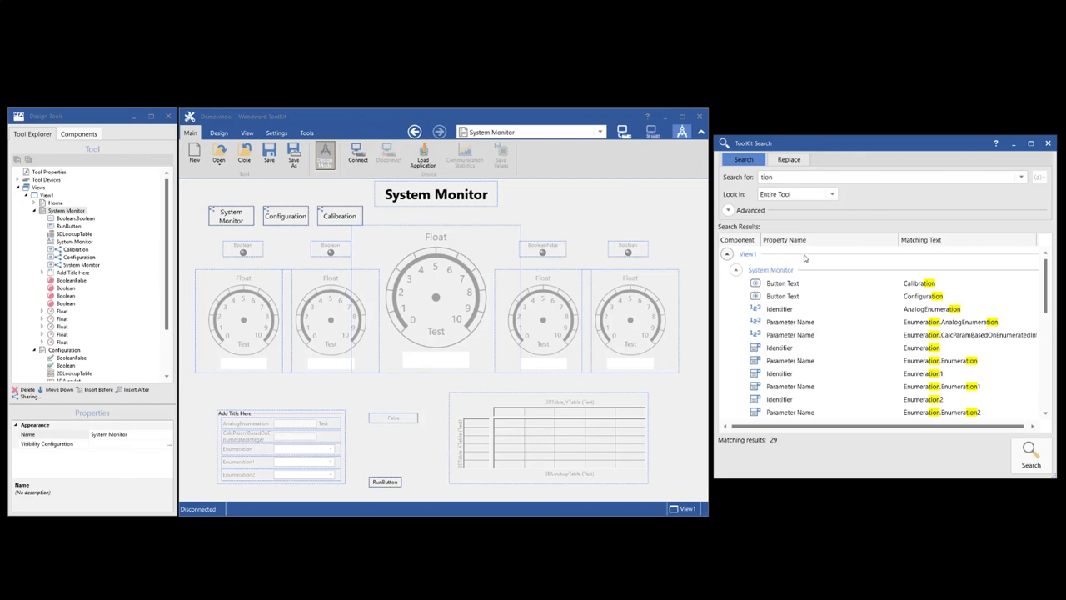
Review the grouped matches and go to the System Monitor page's Calibration button text from its result.
scroll(805, 258, "down", 10)
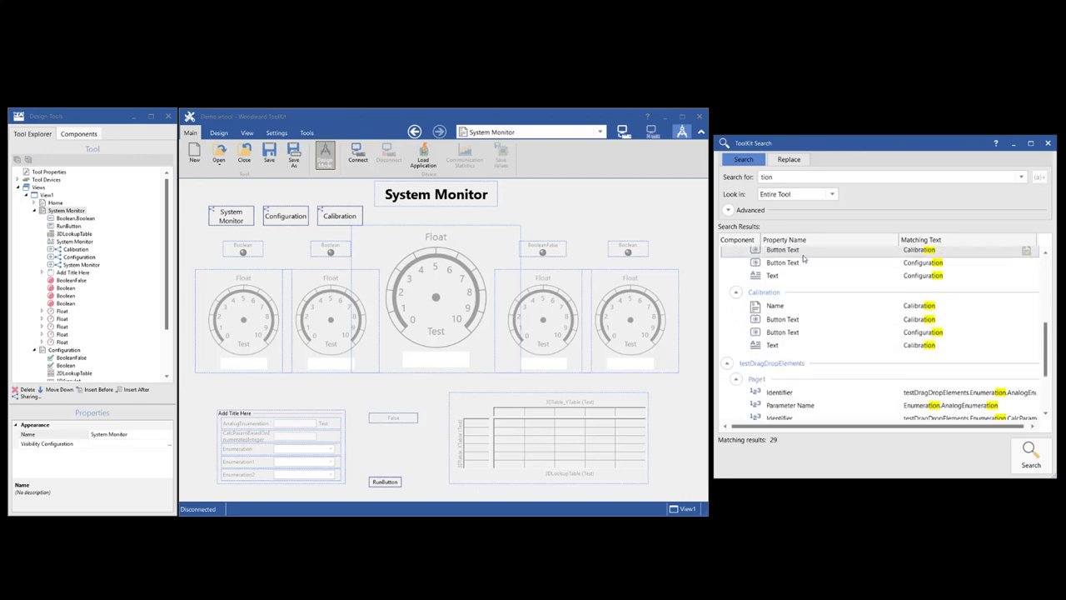
scroll(804, 259, "down", 2)
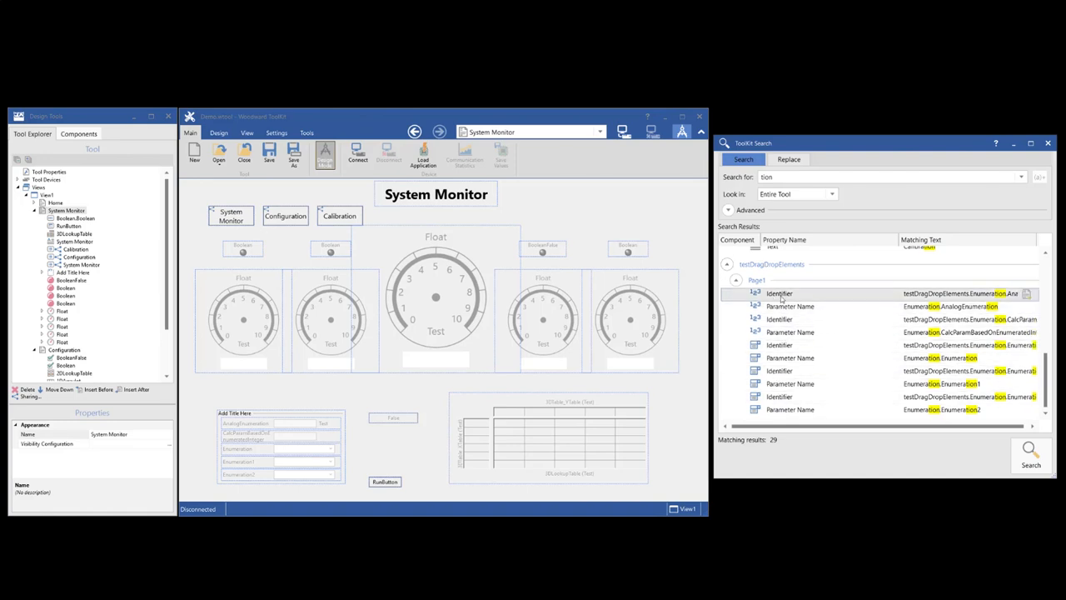
scroll(809, 290, "up", 3)
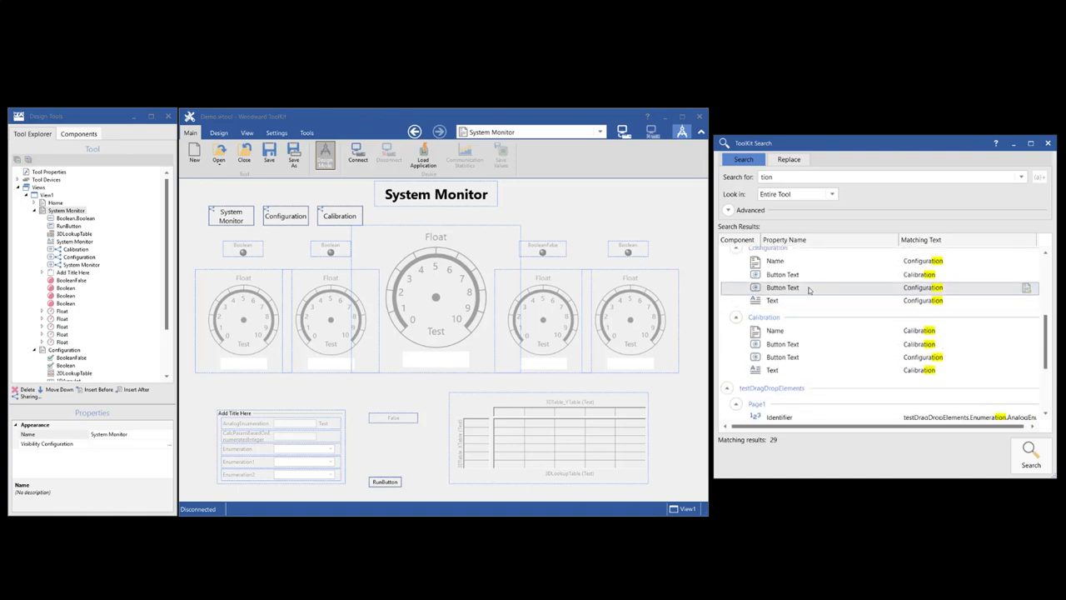
scroll(808, 290, "up", 5)
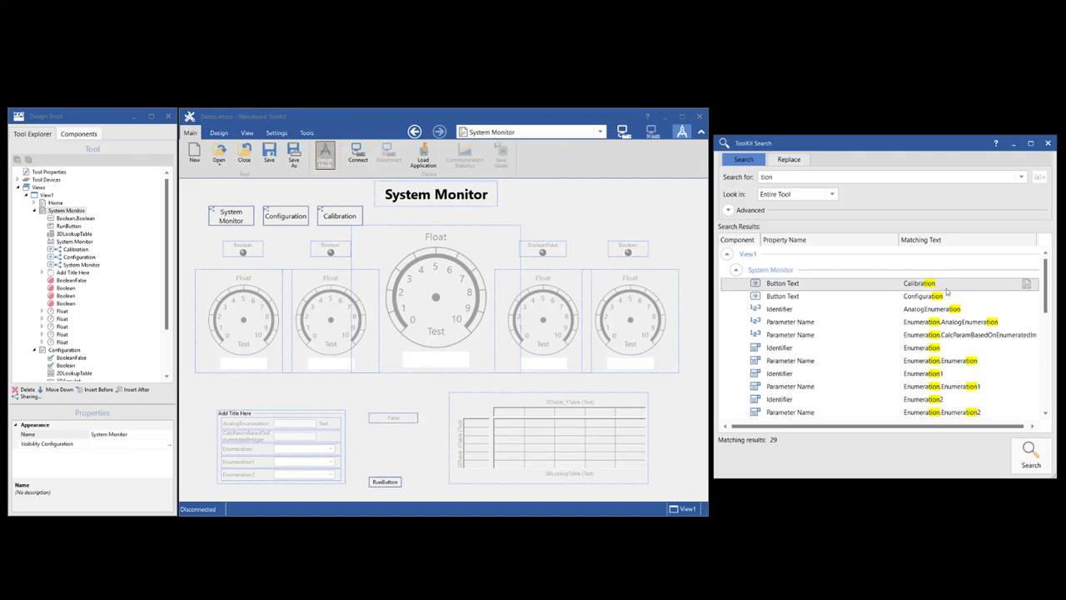
left_click(1028, 286)
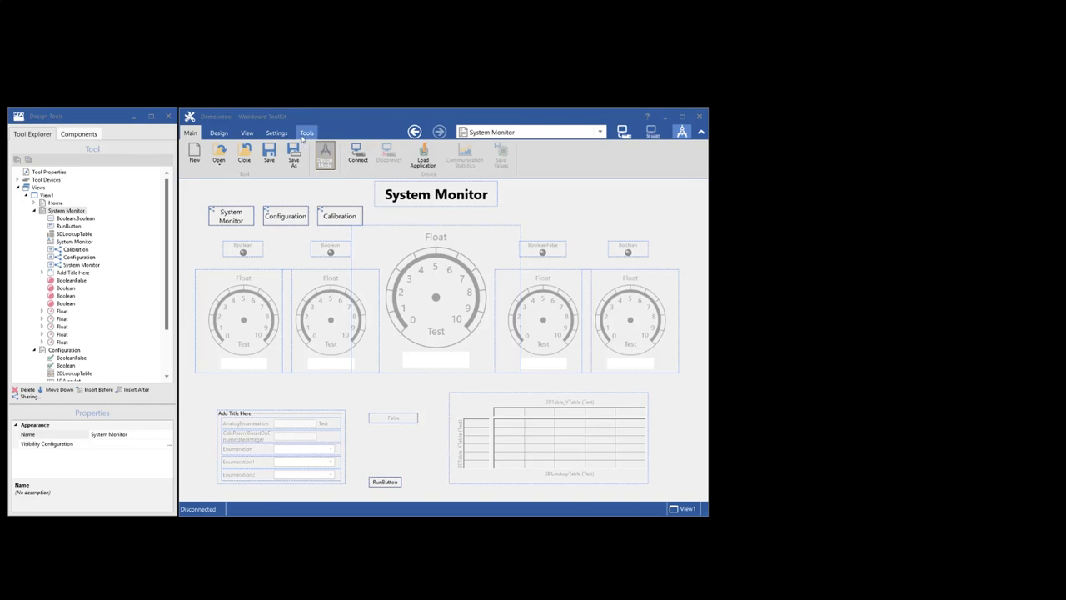
Open the replace tool and search the Entire Tool for "float", including only the Parameter Name property.
left_click(305, 135)
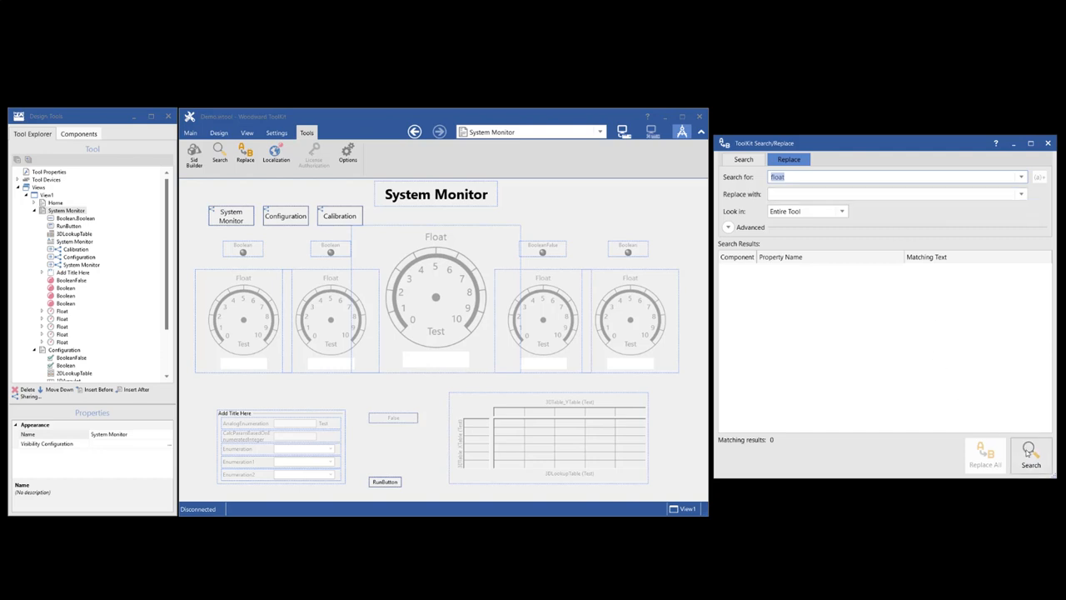
left_click(1029, 454)
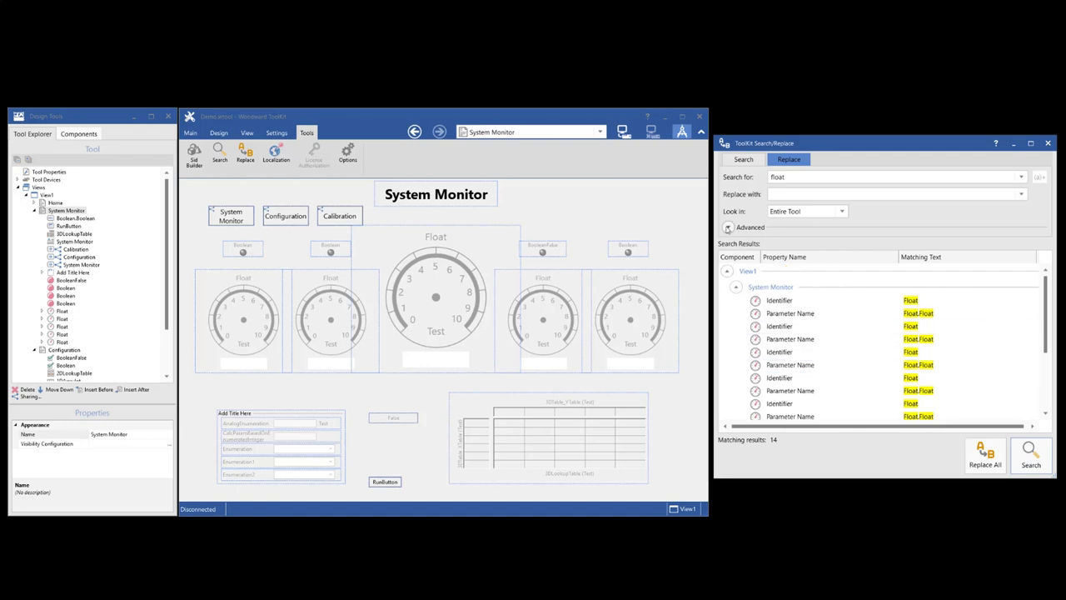
left_click(727, 228)
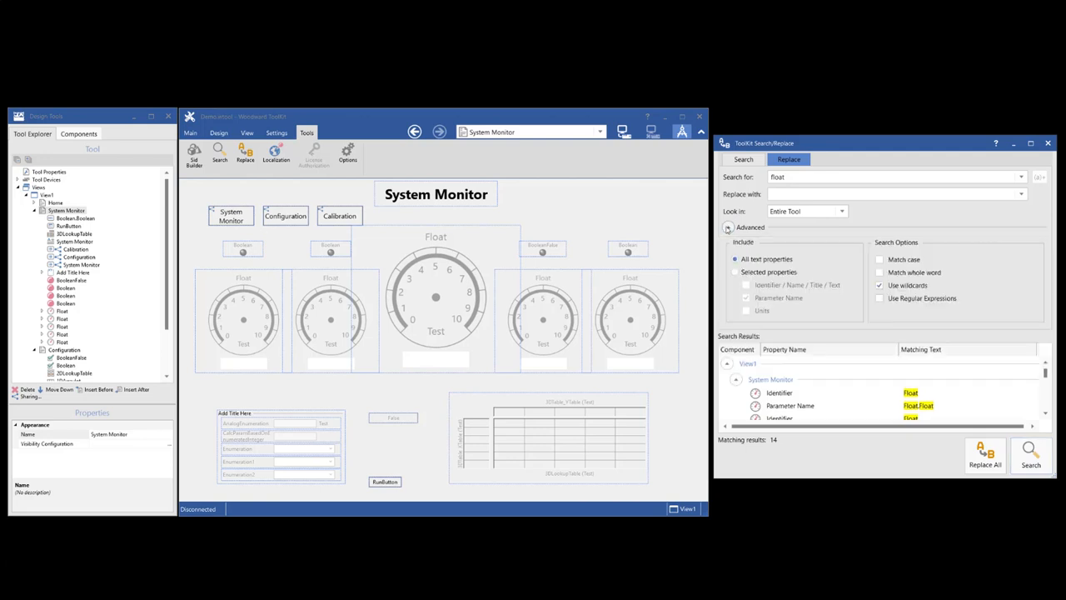
left_click(735, 273)
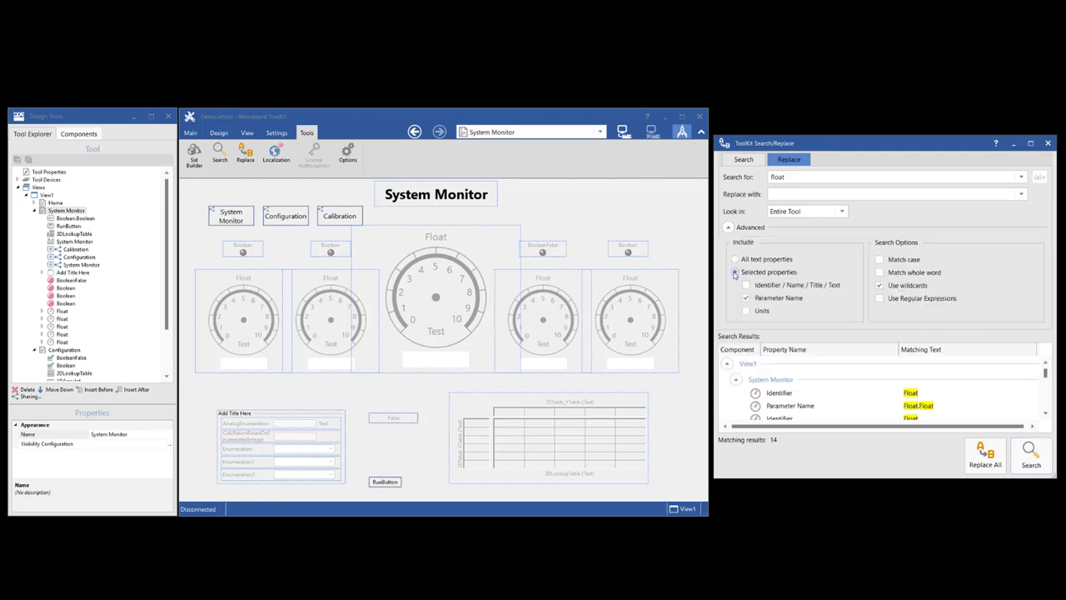
left_click(728, 227)
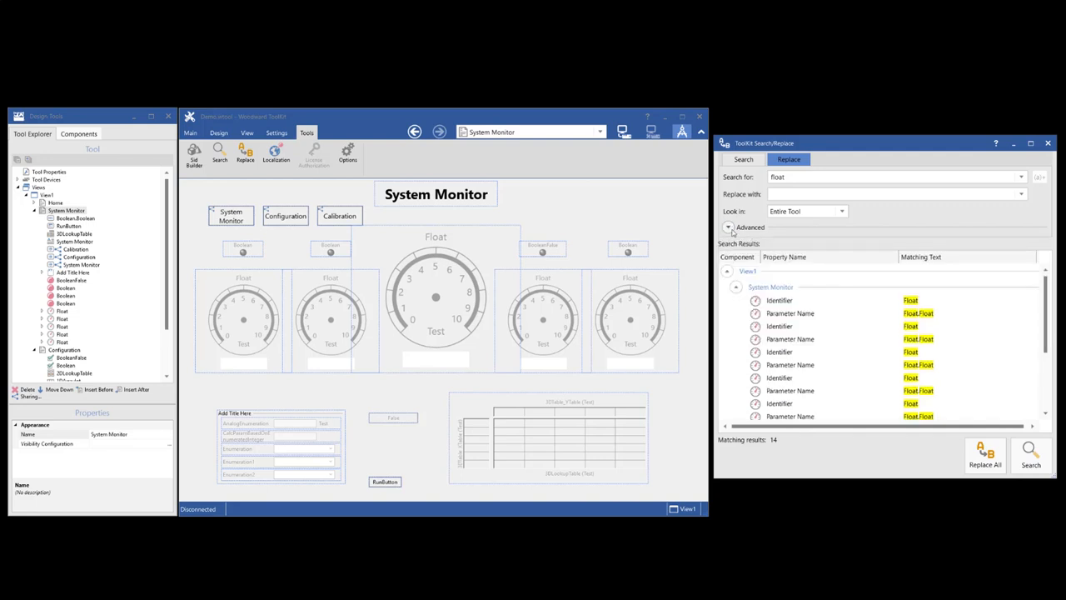
left_click(1034, 464)
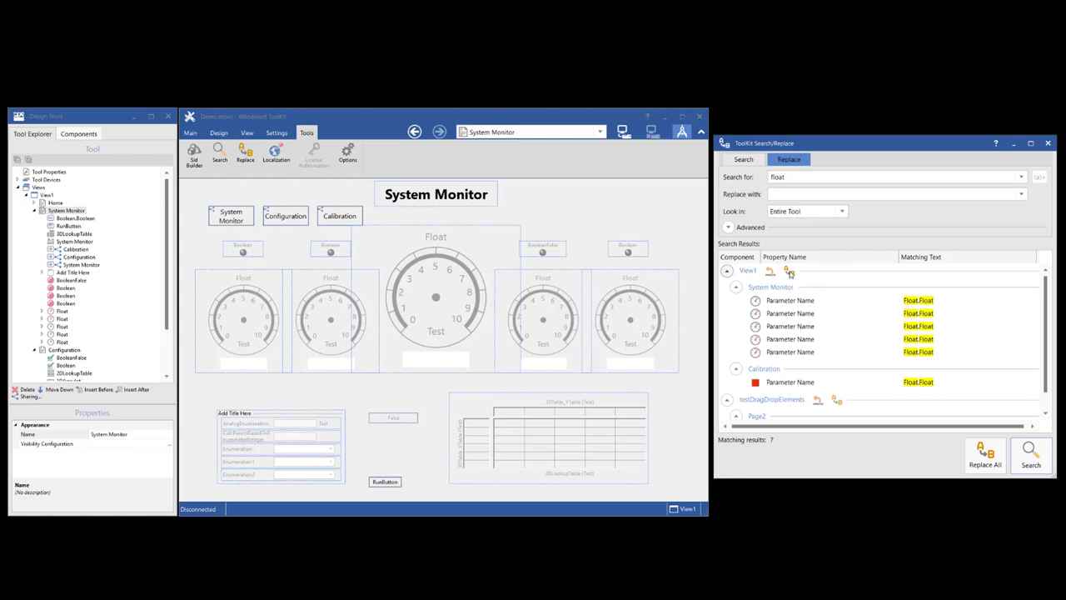
Set the replacement text to "FixedReal" and replace only the first System Monitor parameter name match.
mouse_move(781, 288)
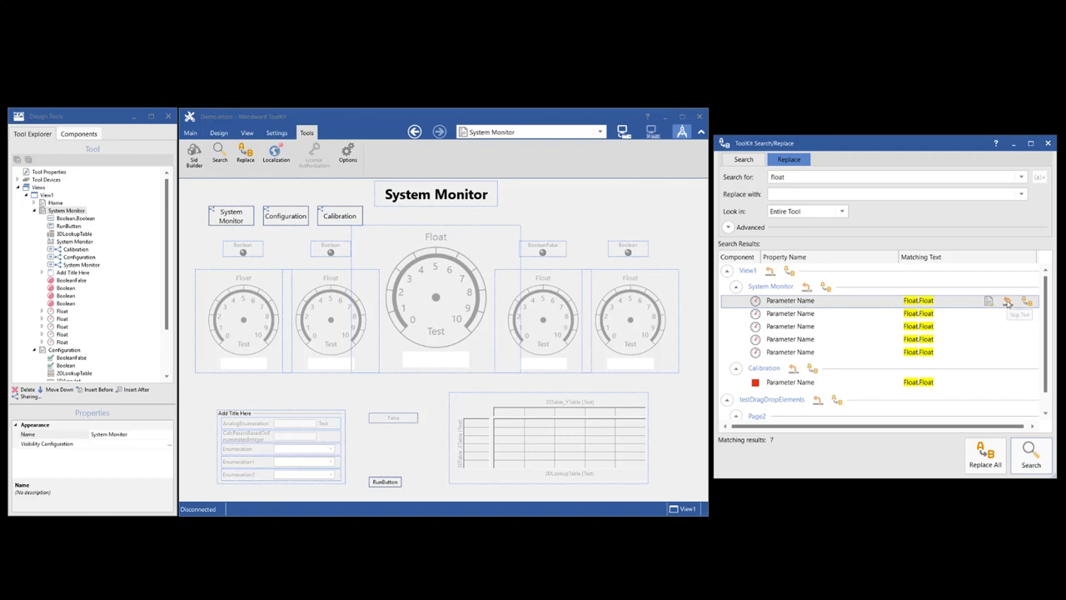
left_click(775, 194)
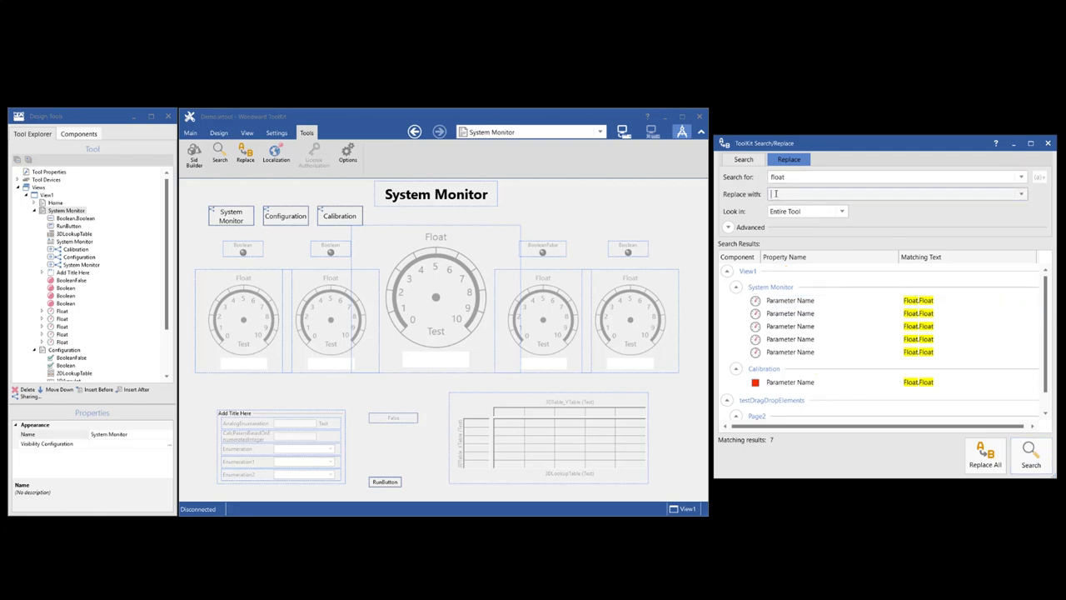
type("FixedReal")
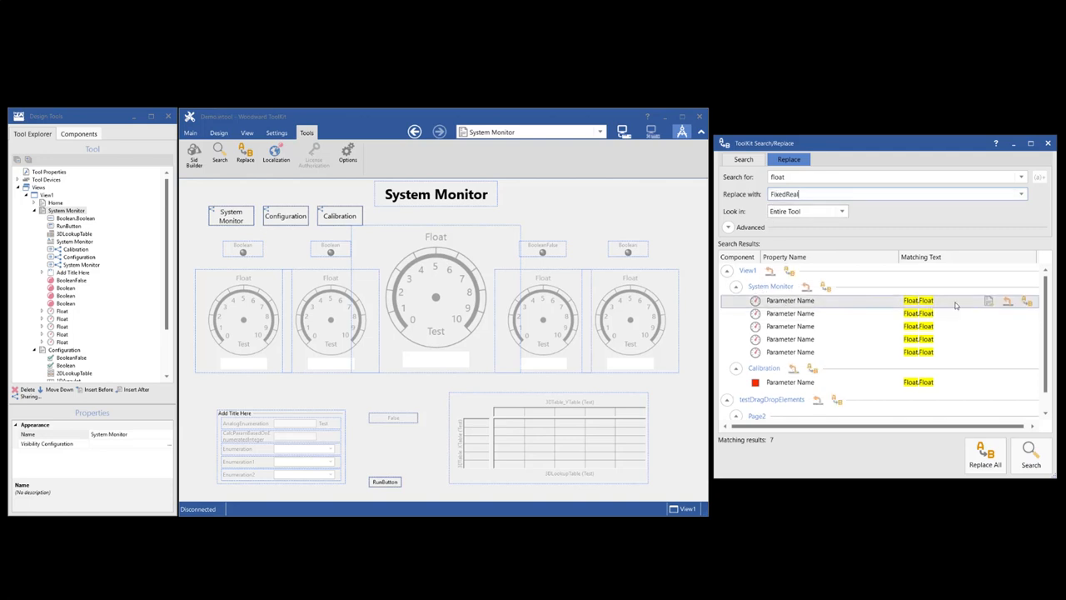
left_click(1027, 302)
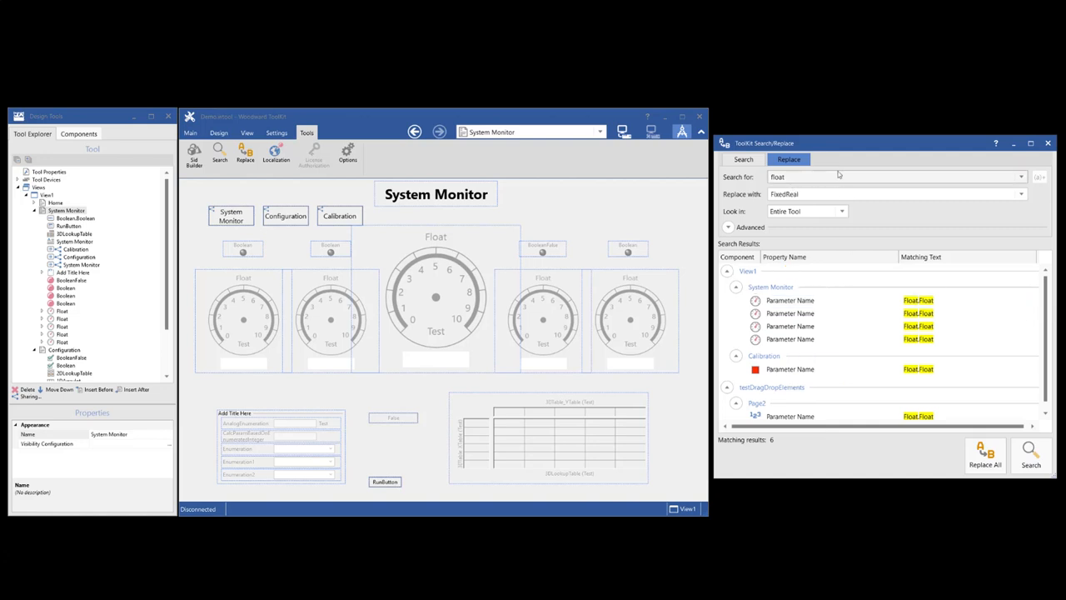
Search the Entire Tool for "fixed" to check the replaced parameter name.
double_click(804, 178)
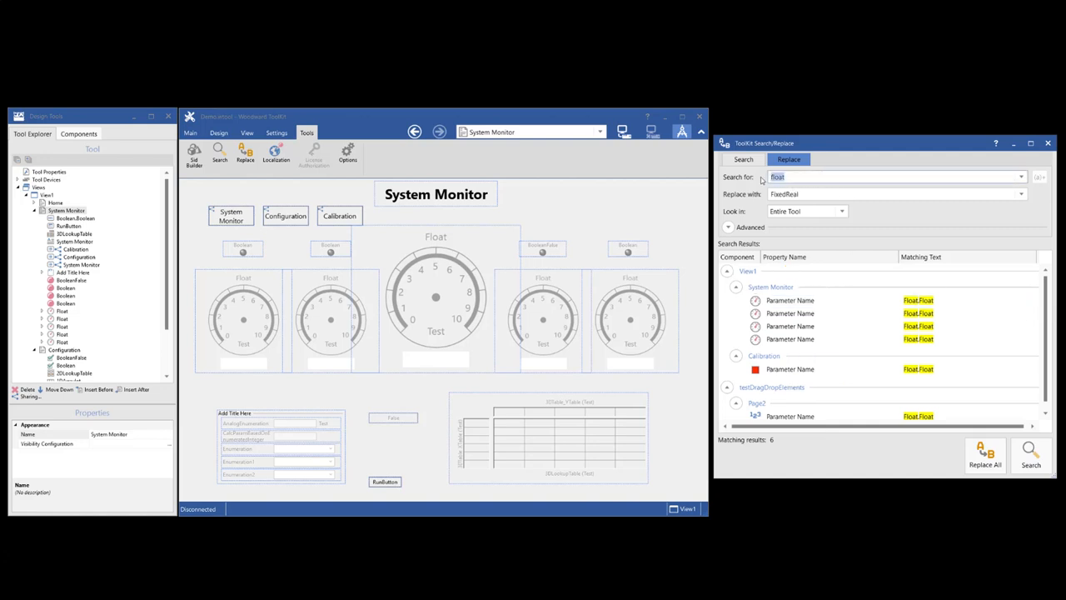
type("fixed")
left_click(1031, 457)
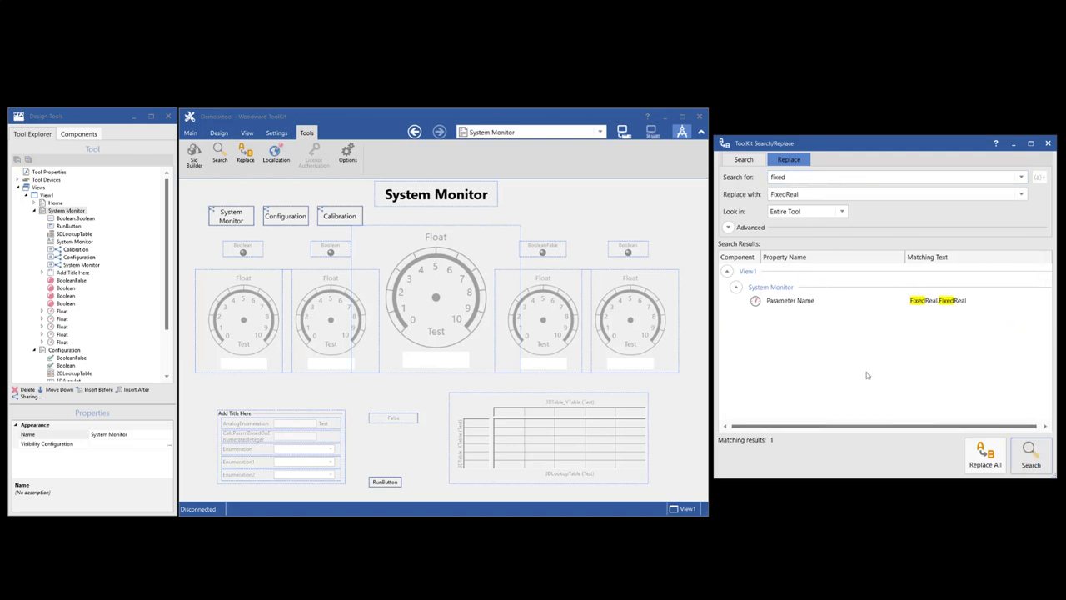
left_click(795, 303)
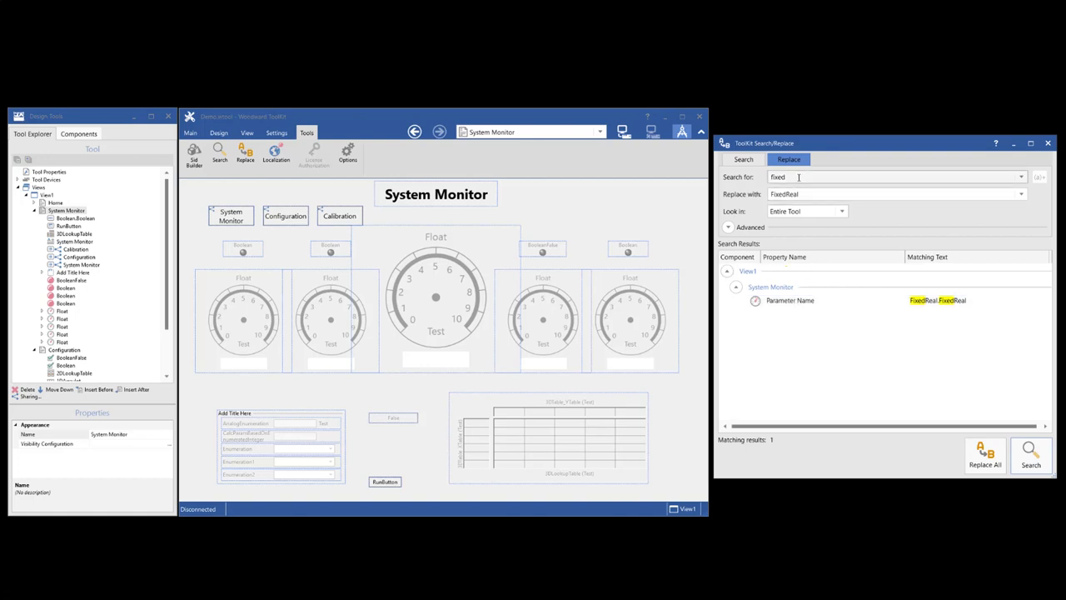
Search for "float" again and skip the entire System Monitor group of matches.
left_click_drag(787, 177, 765, 182)
type("float")
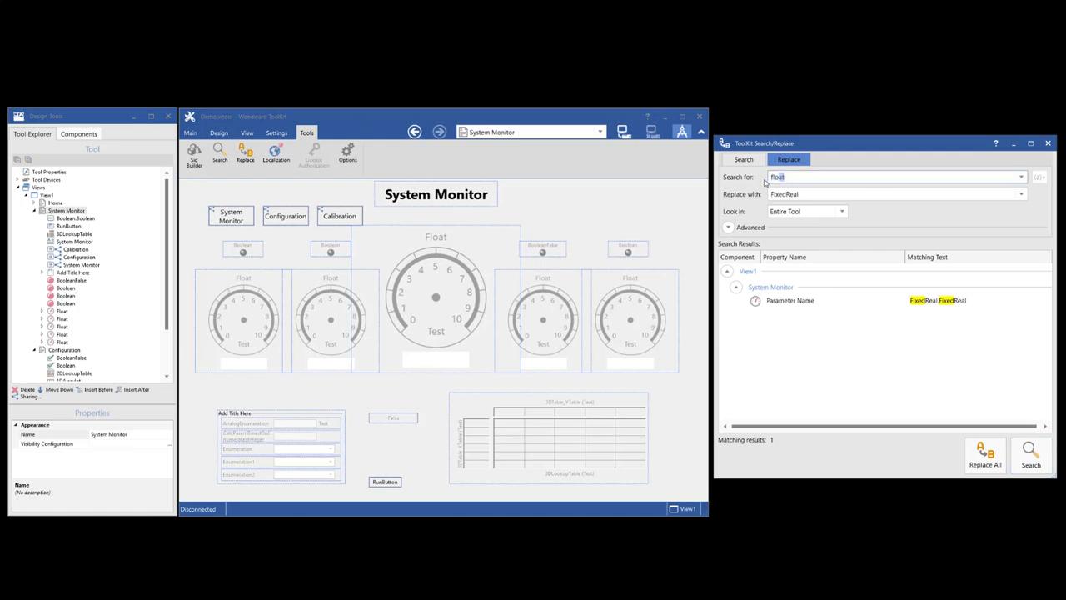
key("Return")
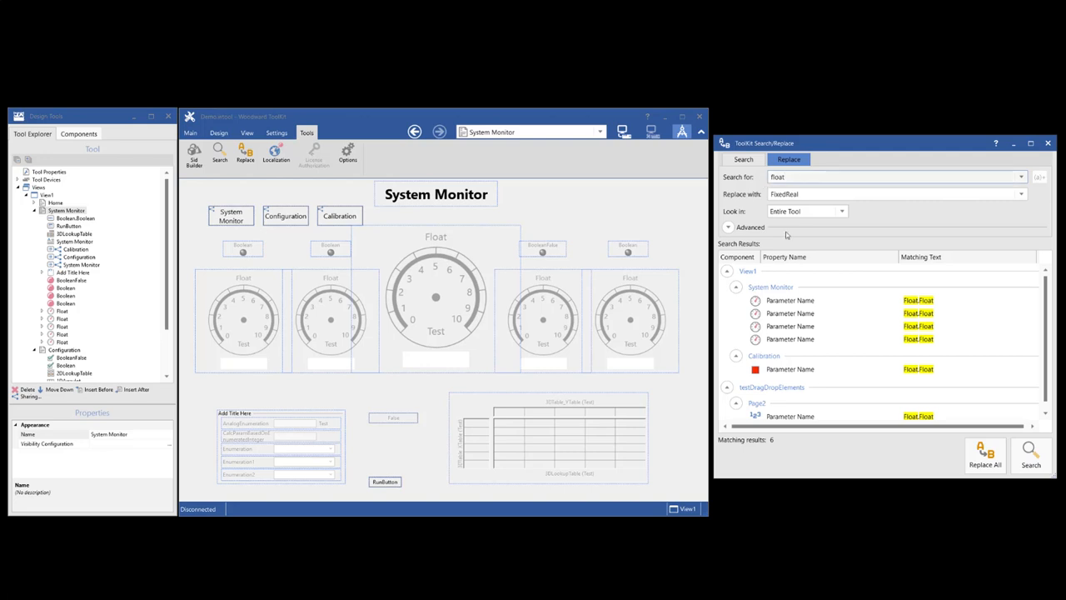
mouse_move(812, 300)
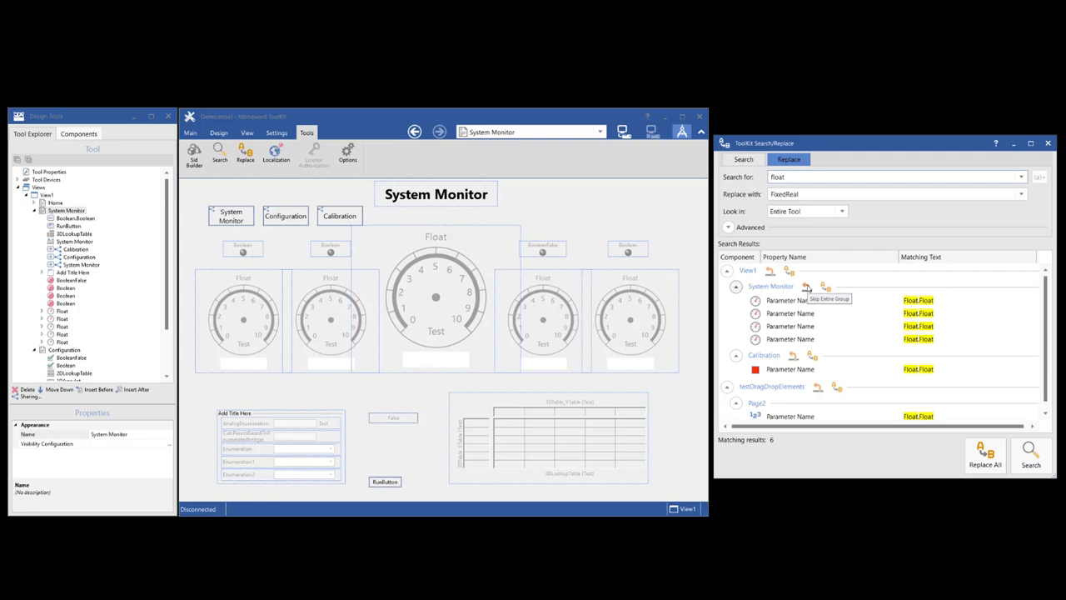
left_click(807, 287)
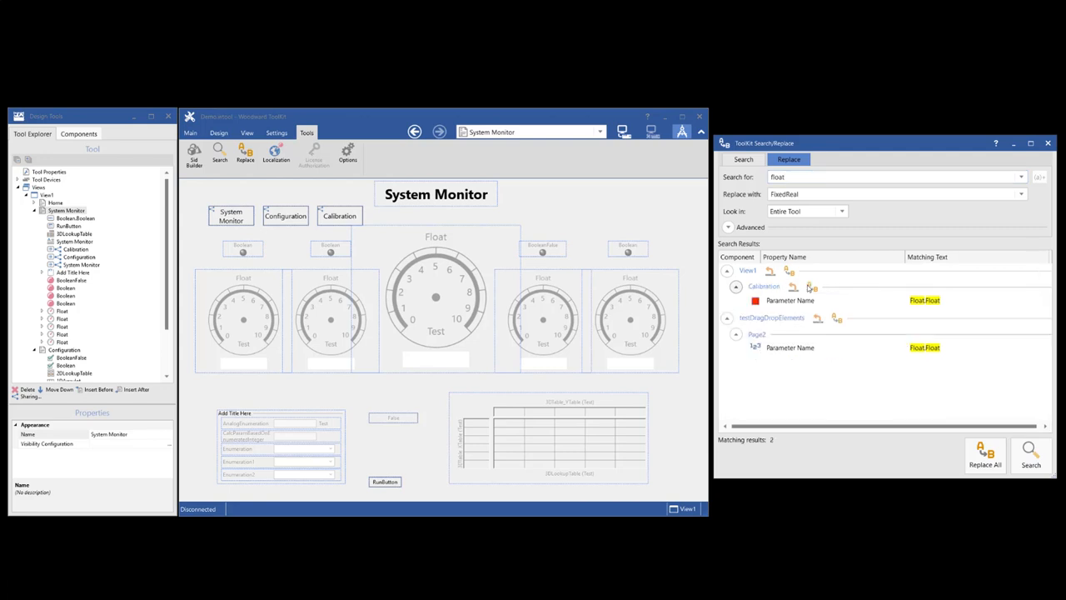